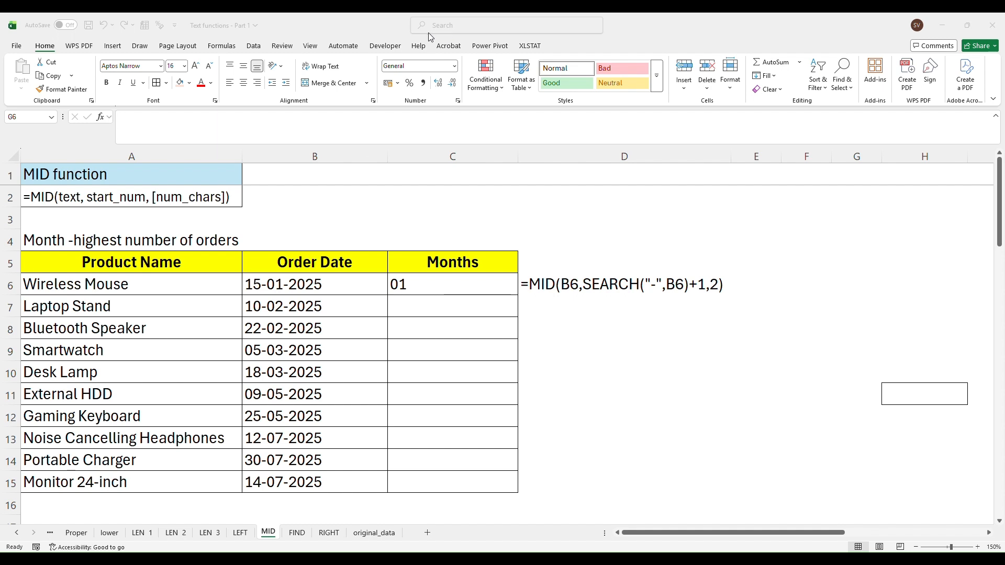
Enter =SEARCH("-",B6)+1 in C4 to find the position after the first hyphen in the order date
click(78, 197)
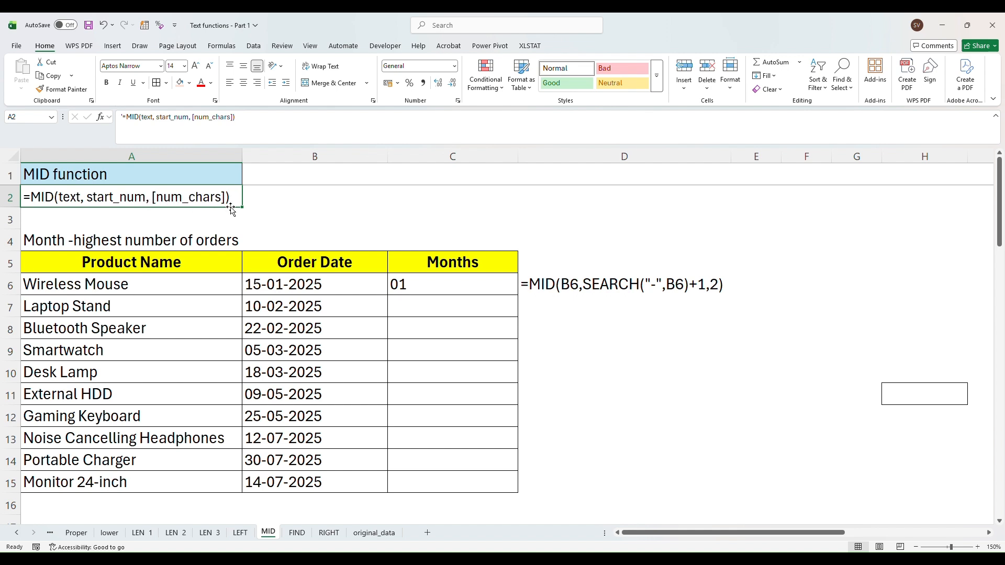
click(129, 265)
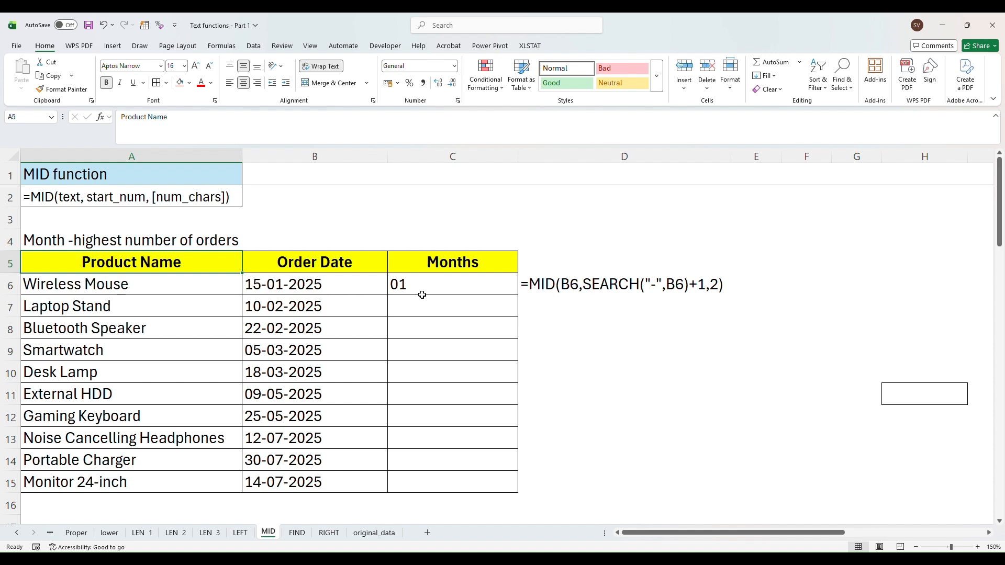
click(321, 285)
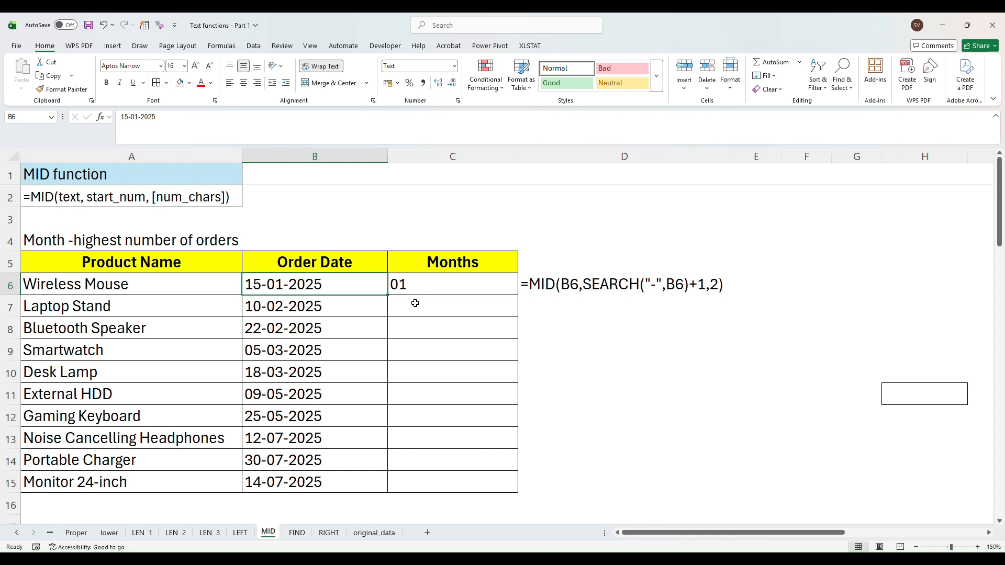
click(413, 247)
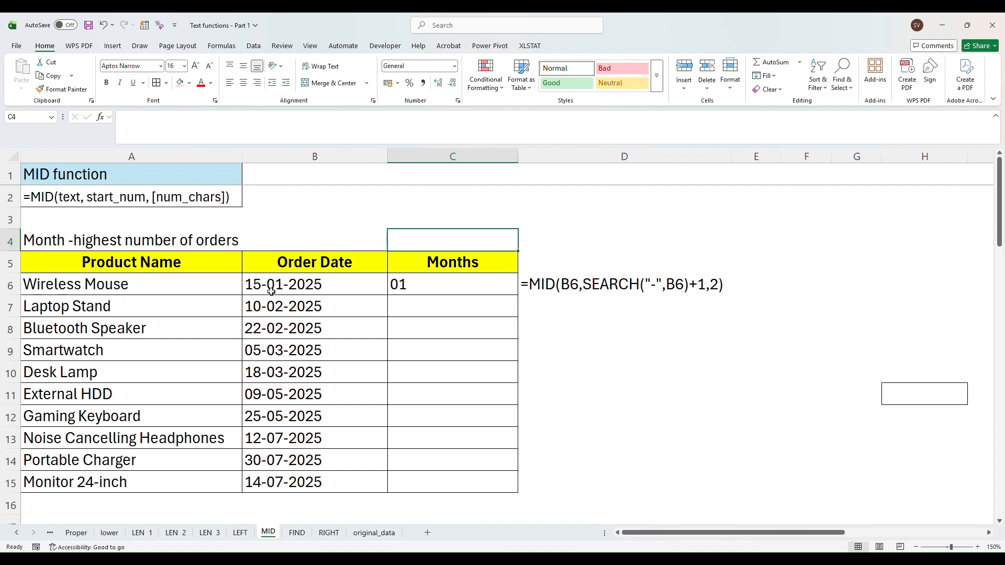
double_click(412, 242)
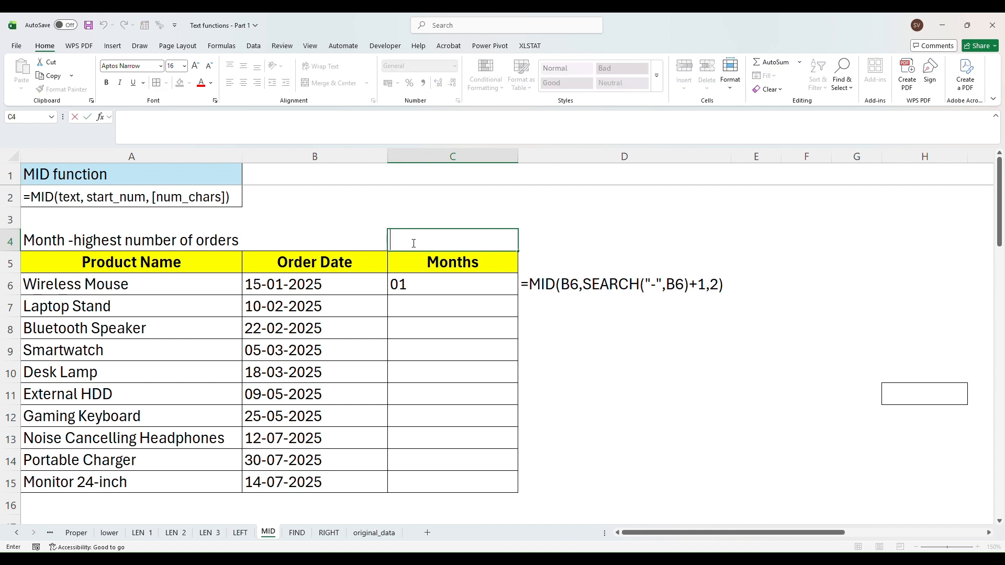
text(=d)
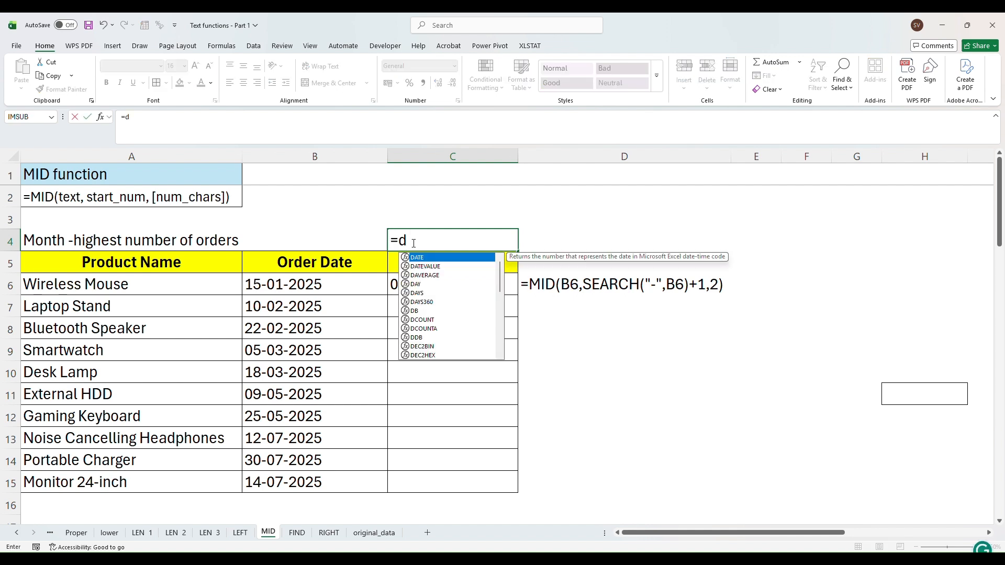
key(BackSpace)
text(s)
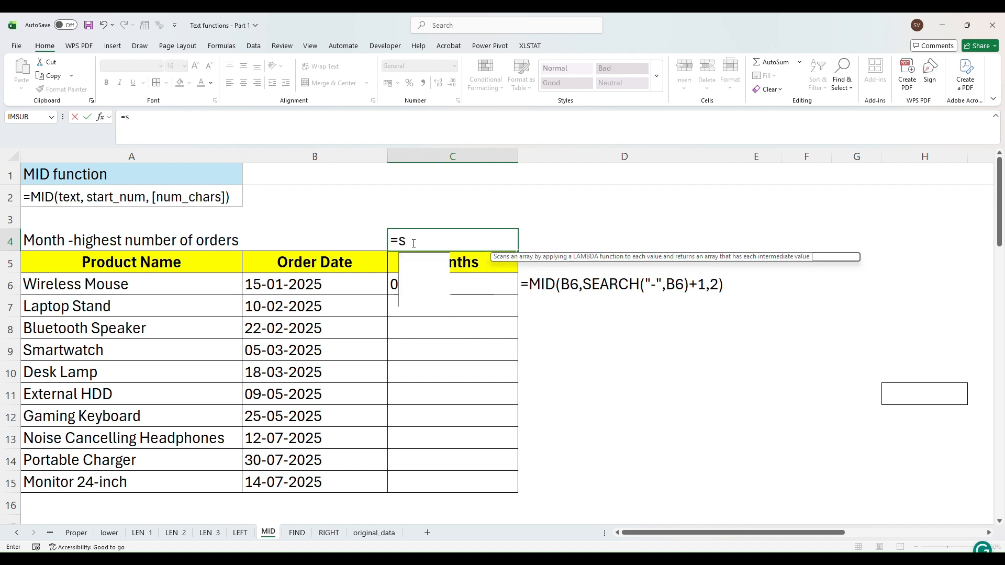
text(earch)
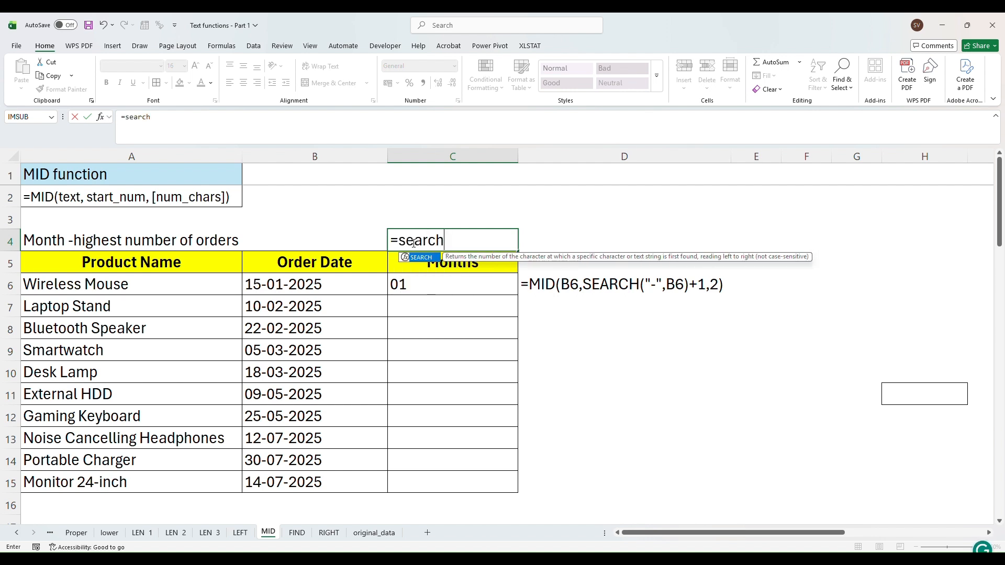
text(()
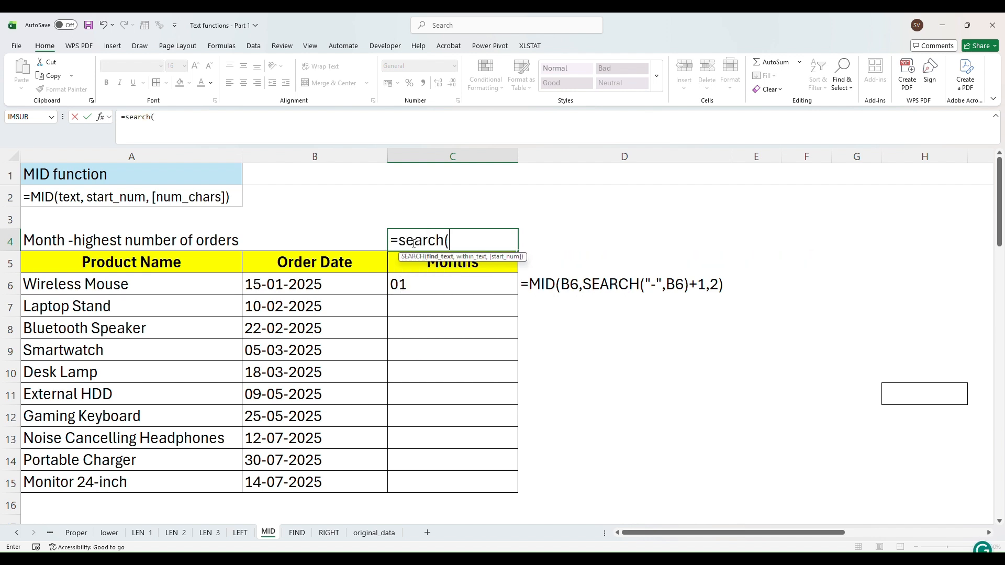
text("-",)
click(322, 285)
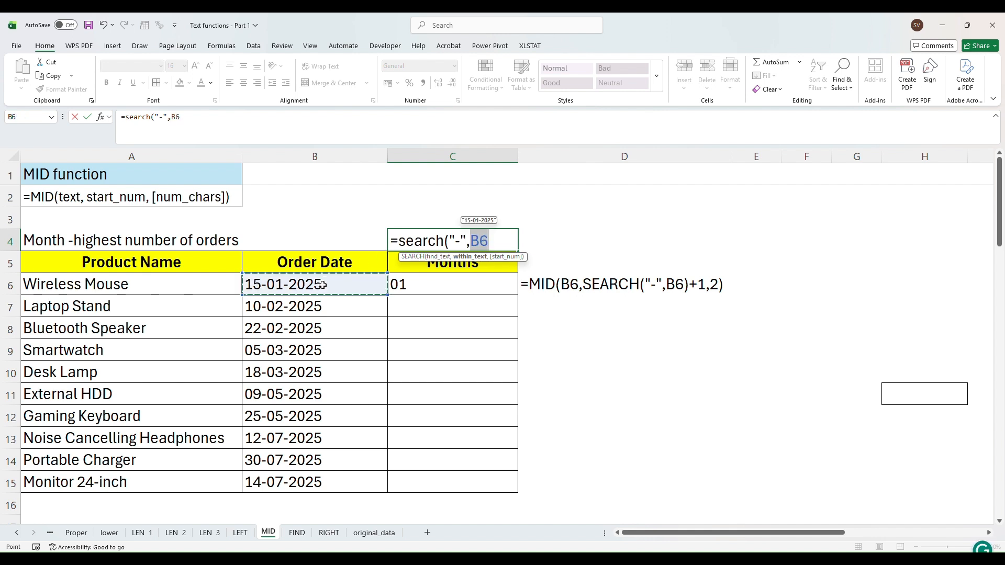
text())
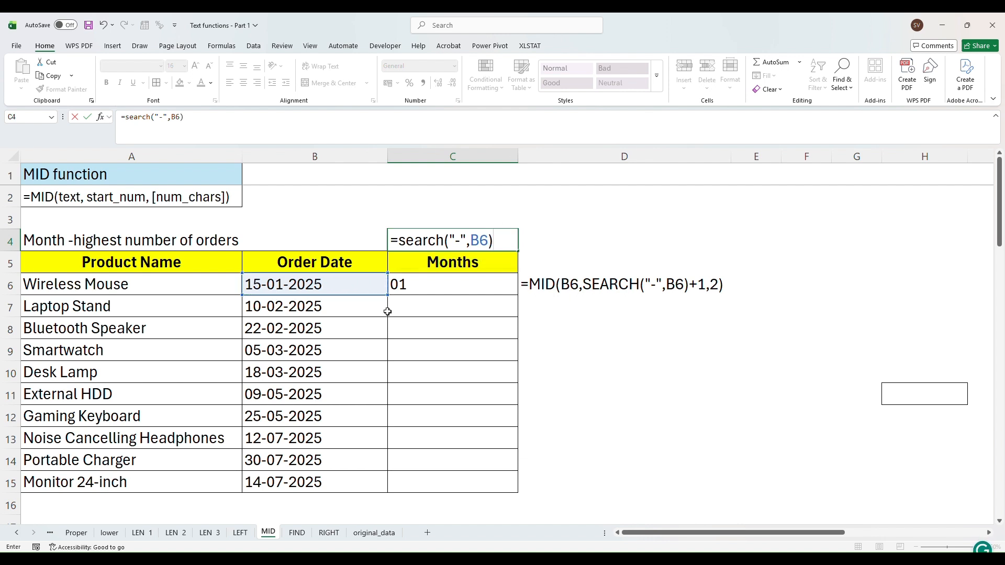
text(+1)
key(Return)
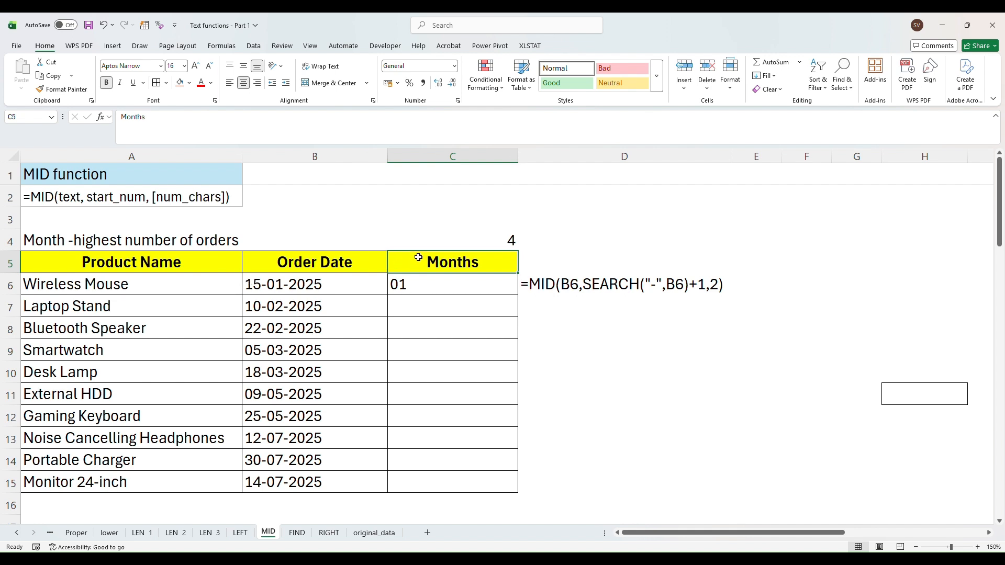
Remove the +1 from the C4 formula, leaving =SEARCH("-",B6)
double_click(455, 241)
click(522, 242)
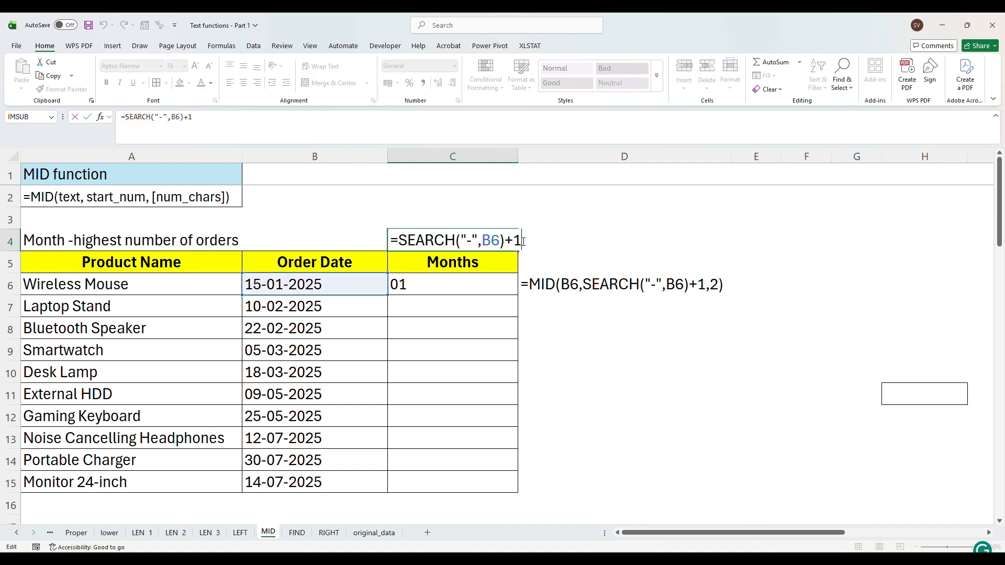
key(BackSpace)
key(BackSpace)
key(Return)
Add +1 back to the end of the SEARCH formula in C4
click(258, 283)
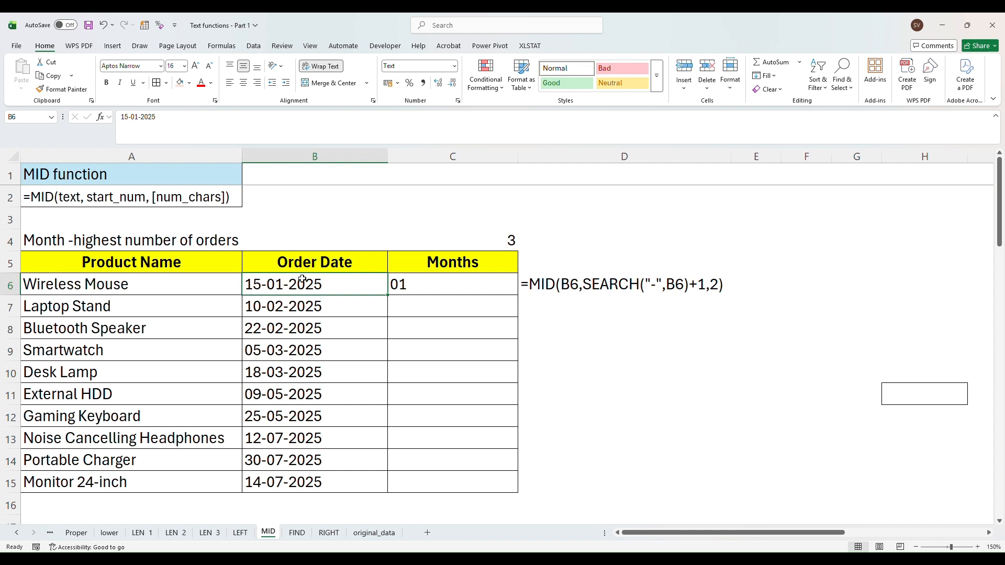
click(459, 242)
double_click(501, 244)
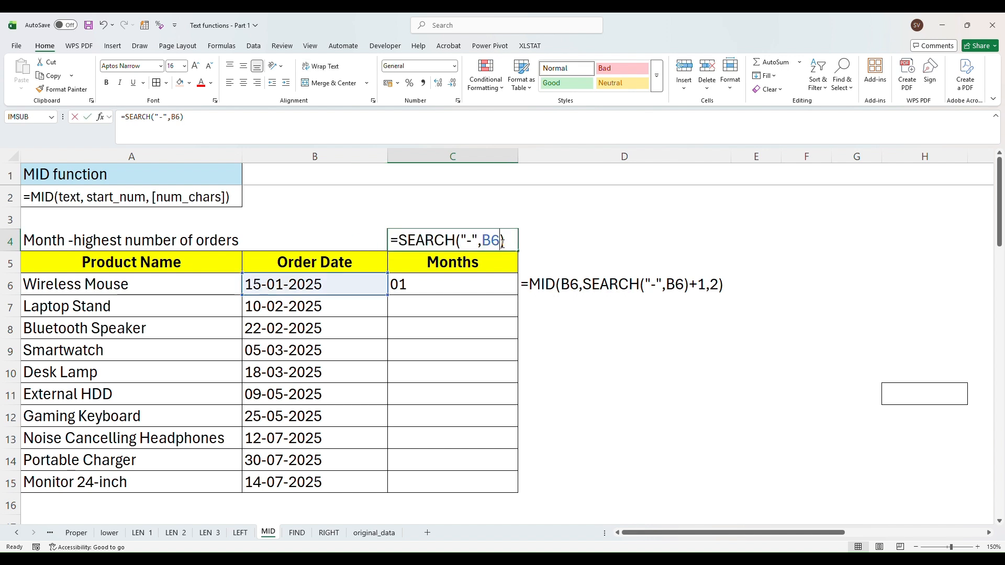
text(+1)
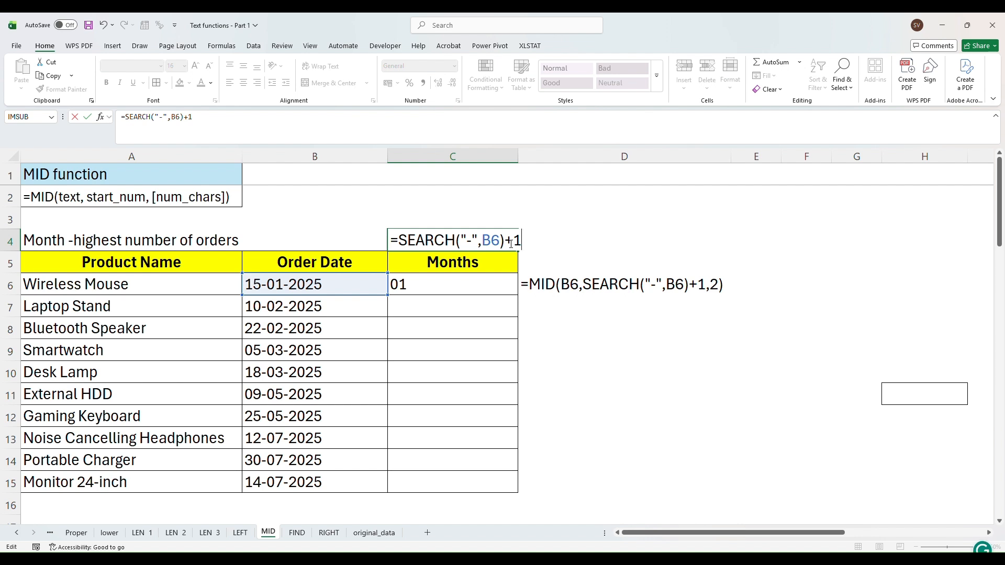
key(Return)
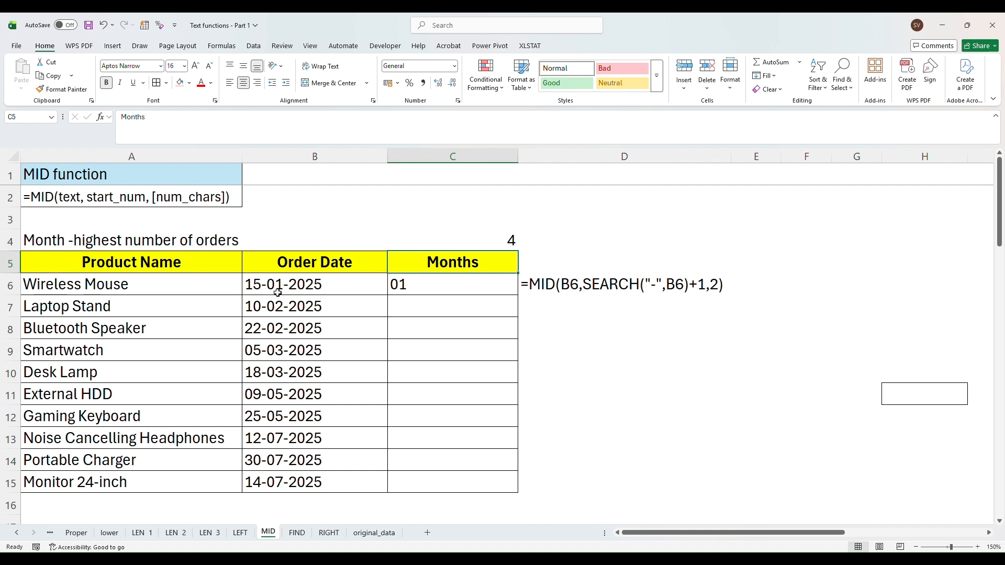
Open the formula in C6 to review its MID and SEARCH arguments
click(413, 284)
double_click(414, 285)
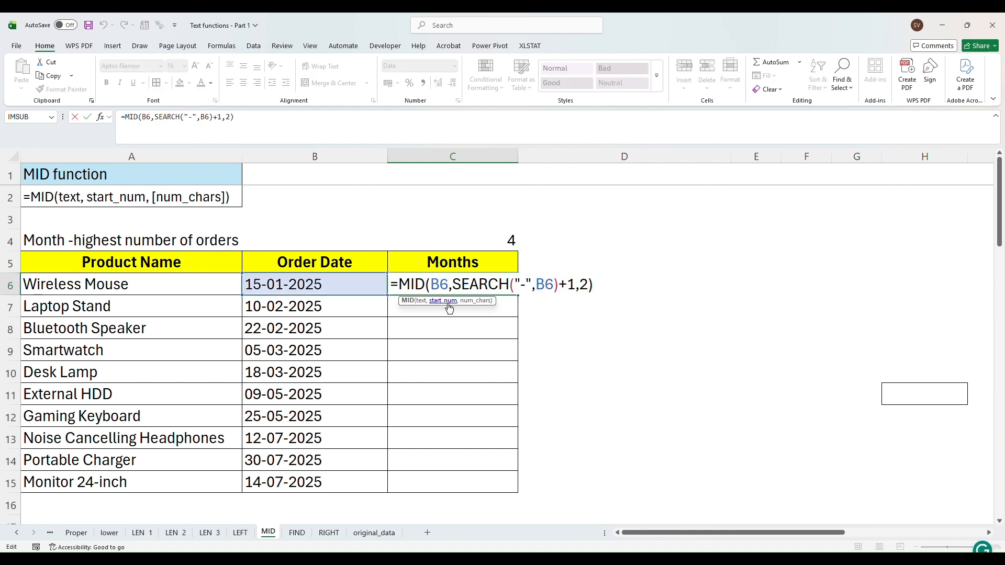
key(Return)
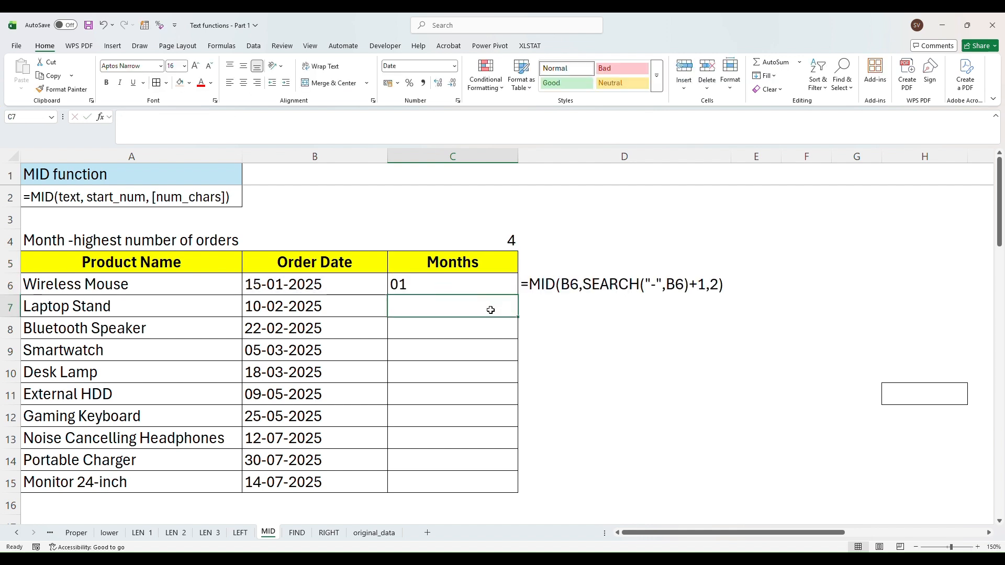
Enter in C7 the formula =MID(B7,SEARCH("-",B7)+1,2) to extract the month from the order date
text(=m)
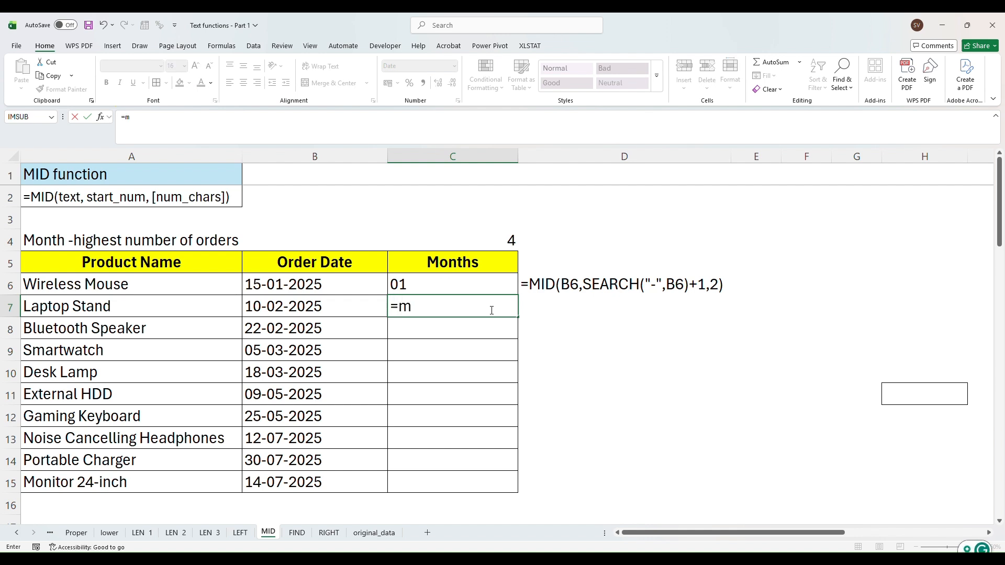
text(id)
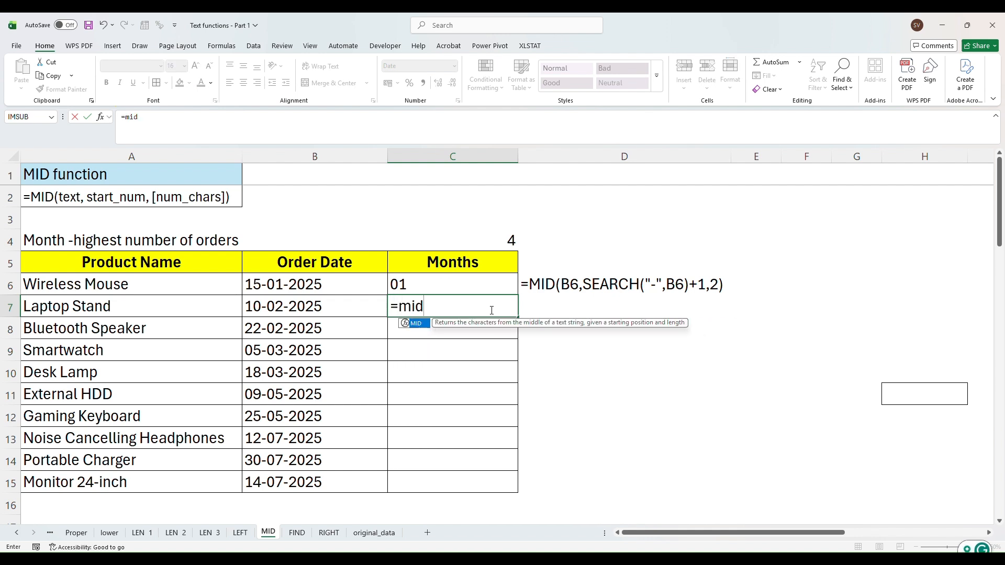
text(()
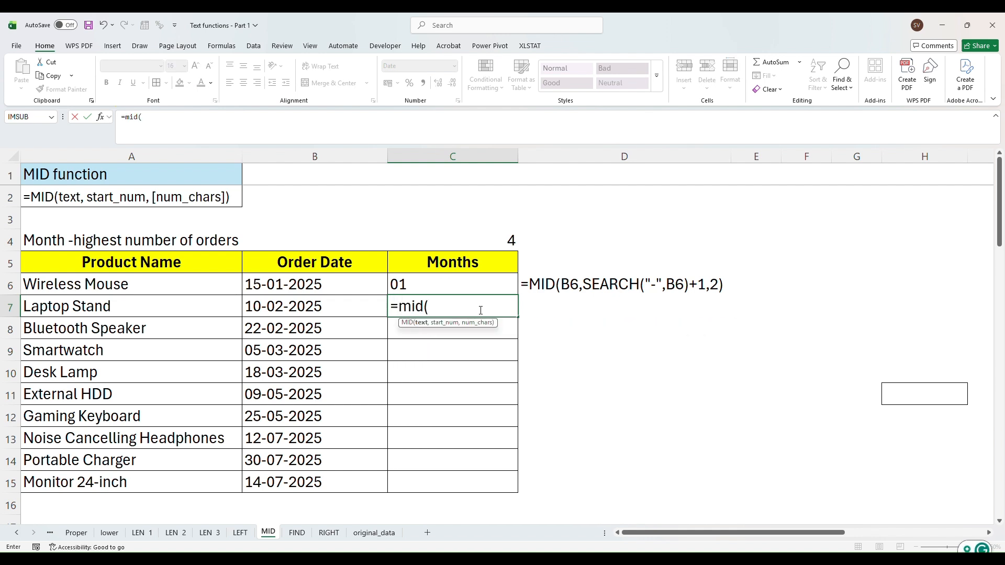
click(326, 306)
text(,)
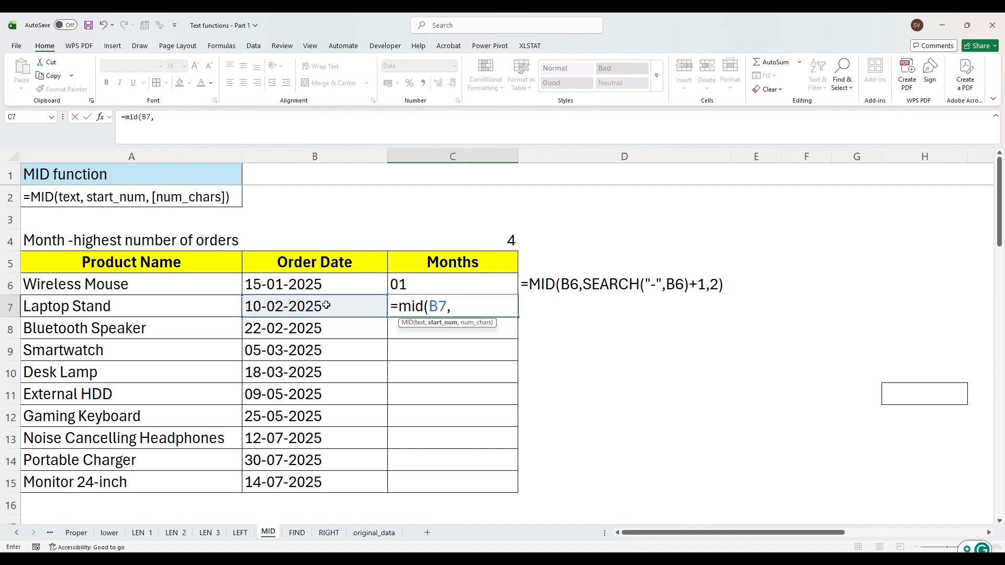
text(se)
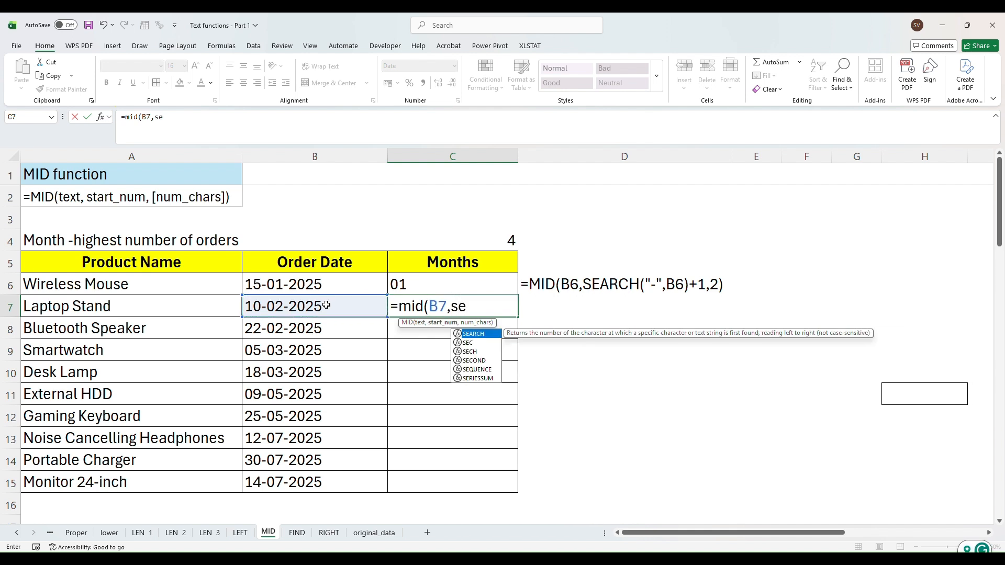
text(arch)
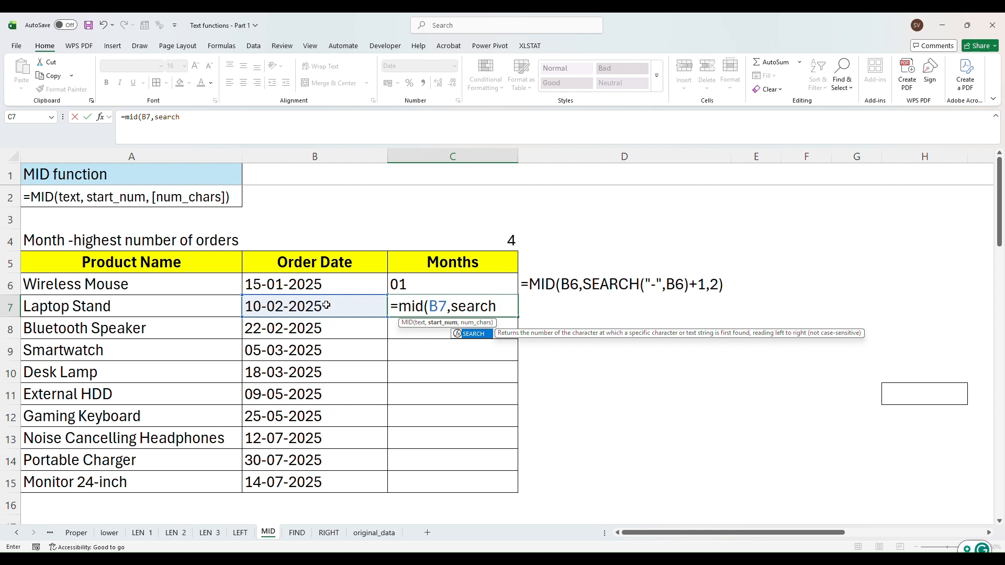
text(("-)
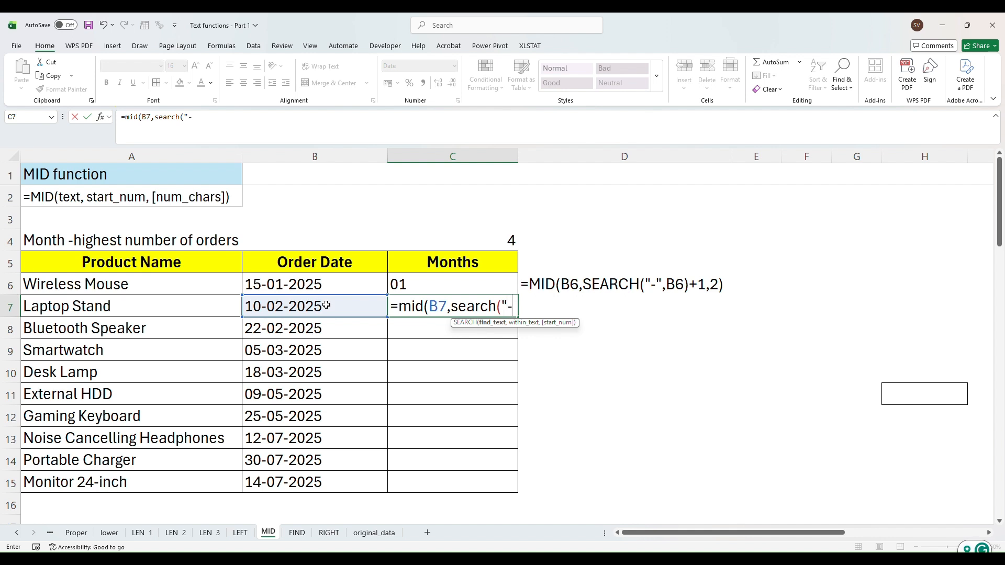
text(",)
click(324, 306)
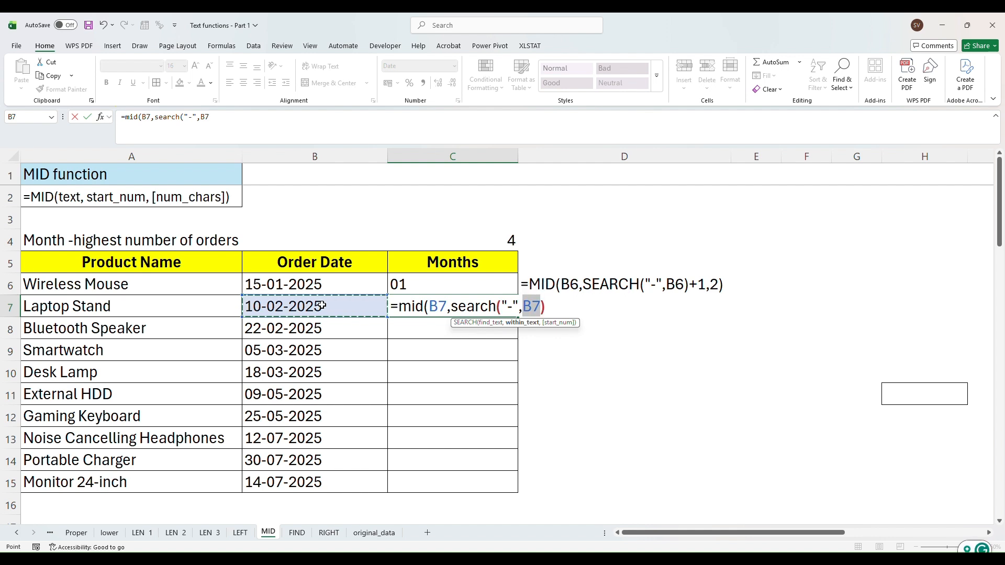
text()+)
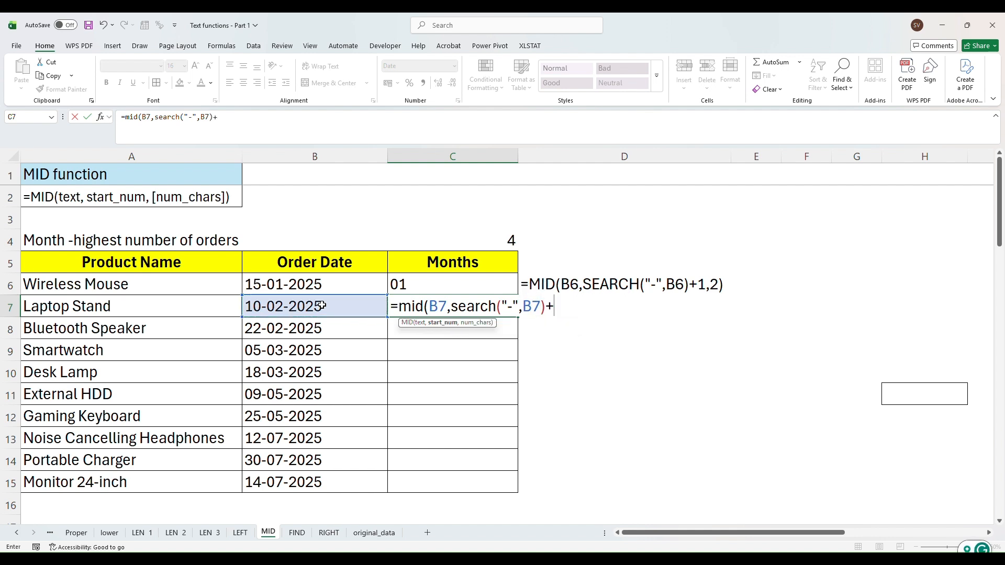
text(1,2)
key(Return)
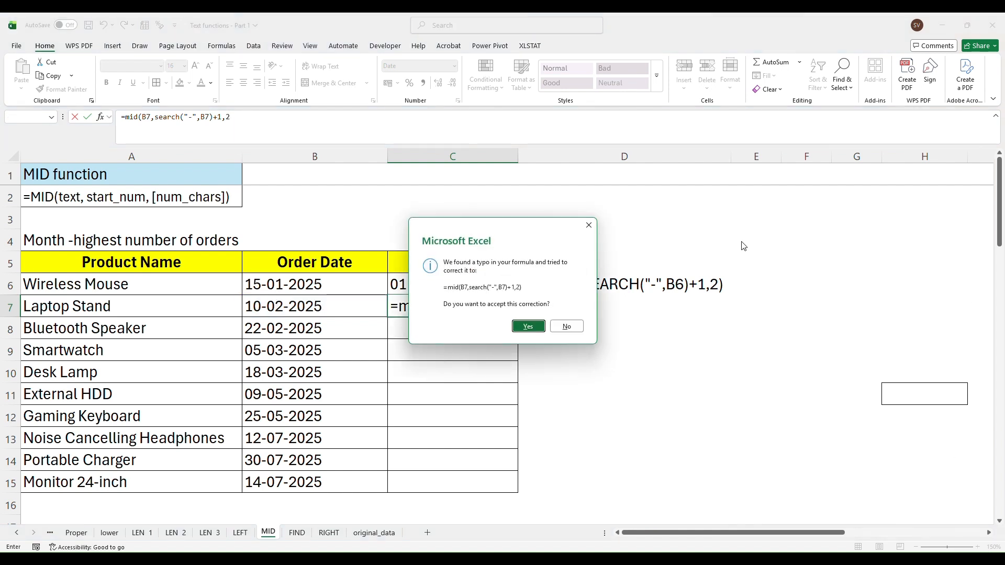
Close the correction prompts and add the missing closing parenthesis to complete the C7 formula
click(591, 226)
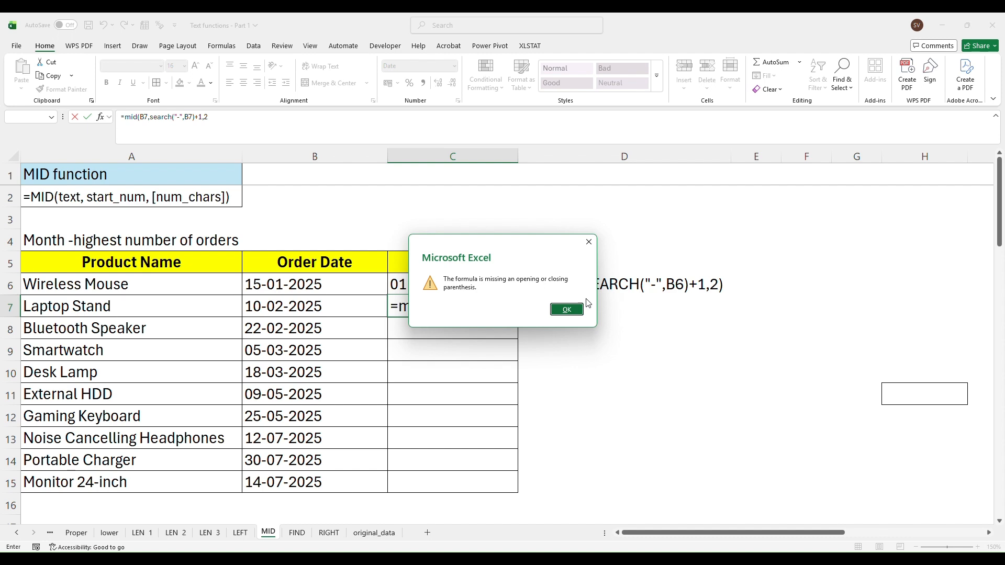
click(567, 309)
click(593, 303)
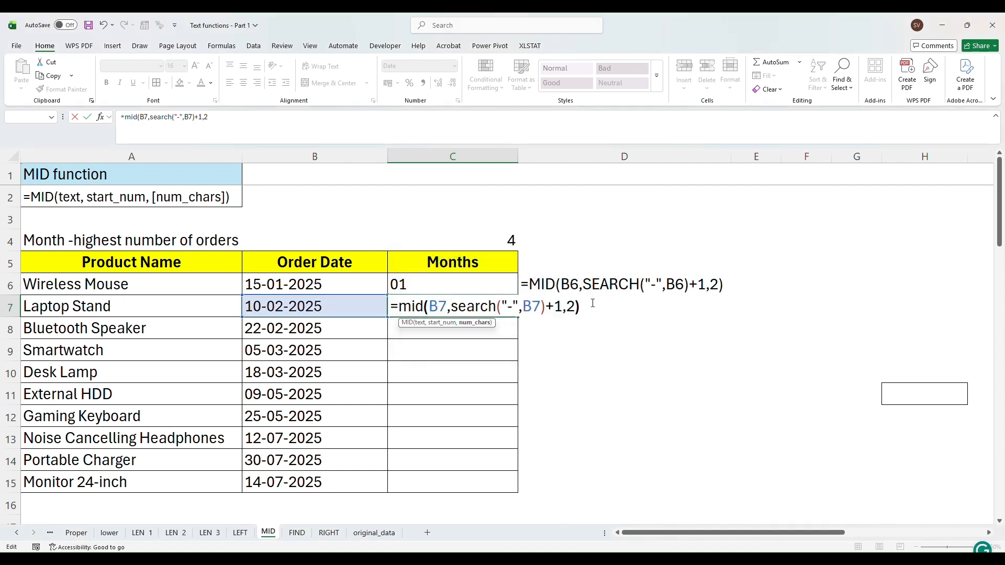
text())
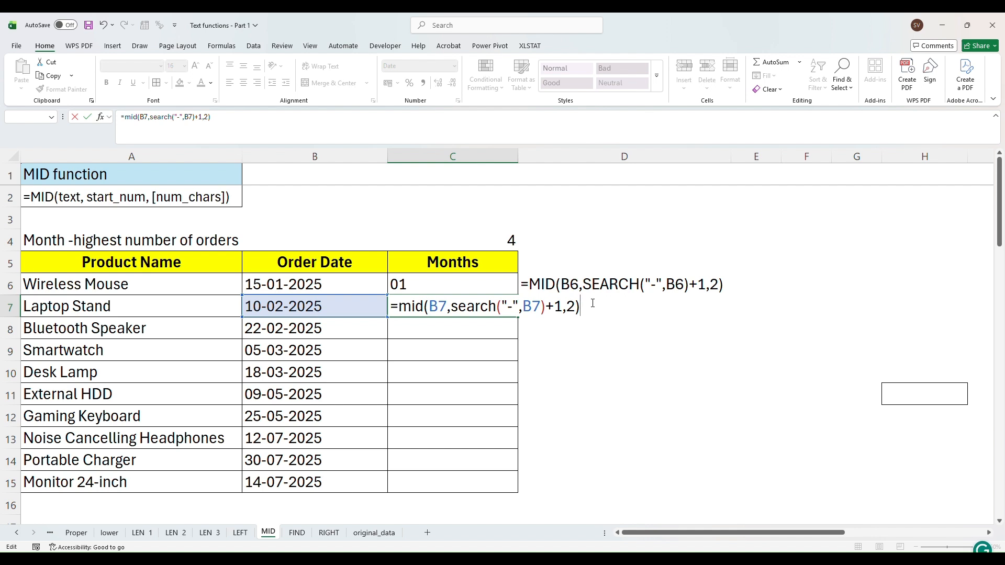
key(Return)
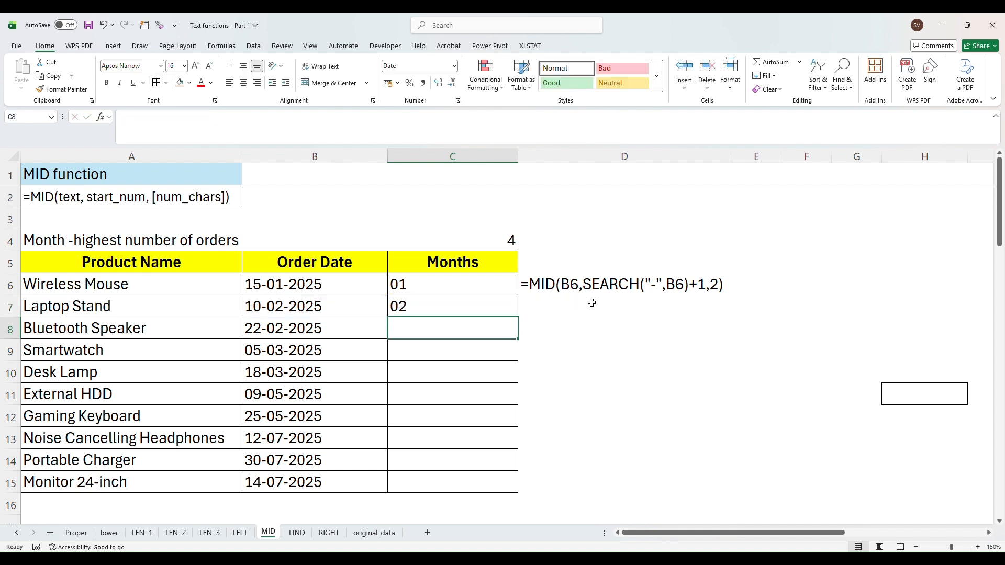
Fill the C7 month formula down through C15
click(481, 309)
drag(518, 317, 504, 482)
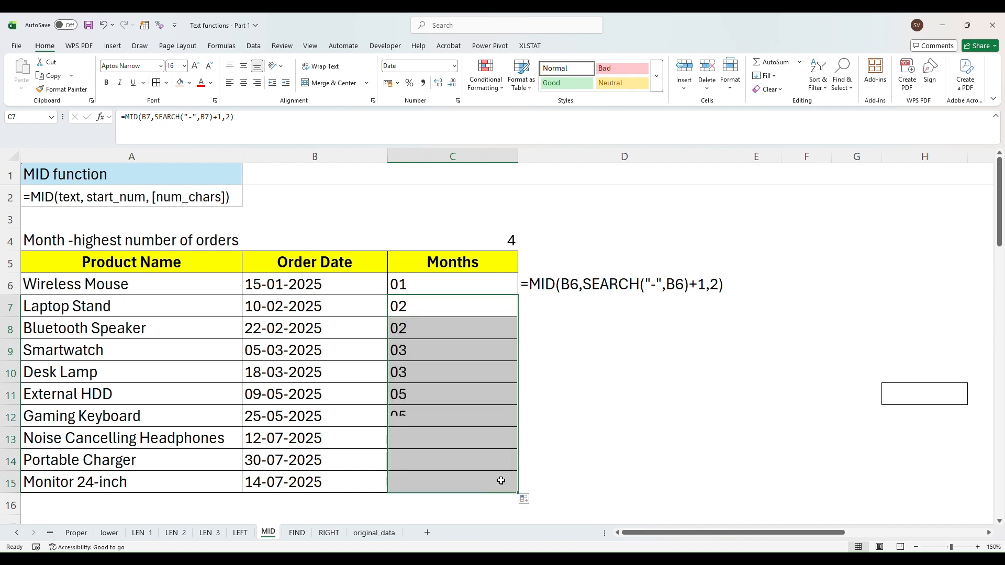
Apply the current fill colour to the July months in C13:C15
click(396, 434)
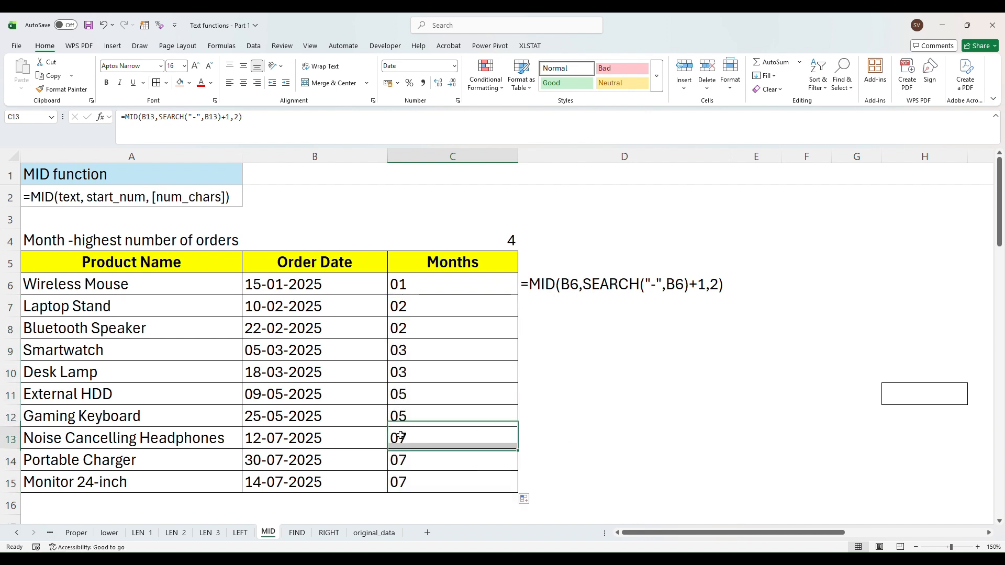
drag(422, 439, 425, 484)
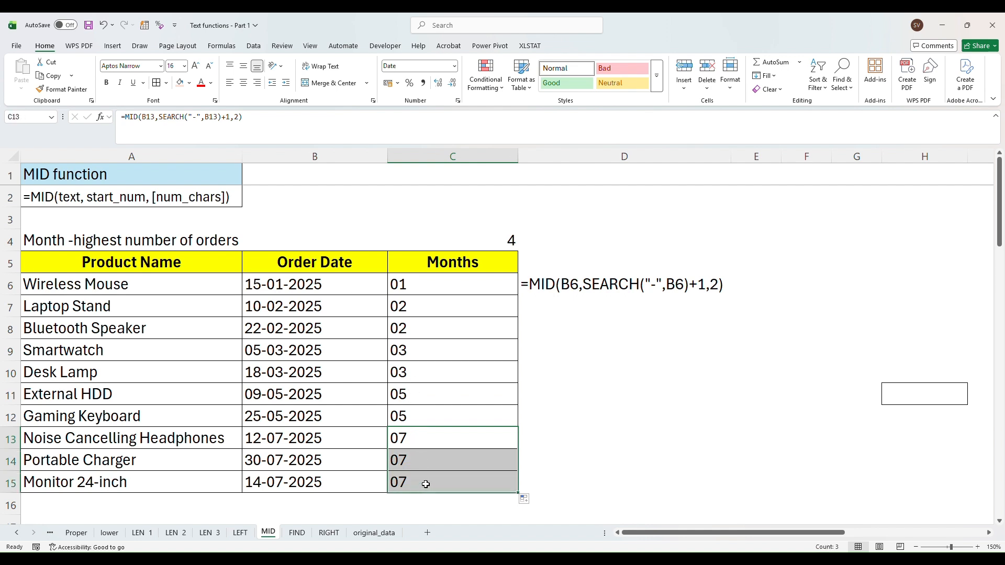
click(180, 82)
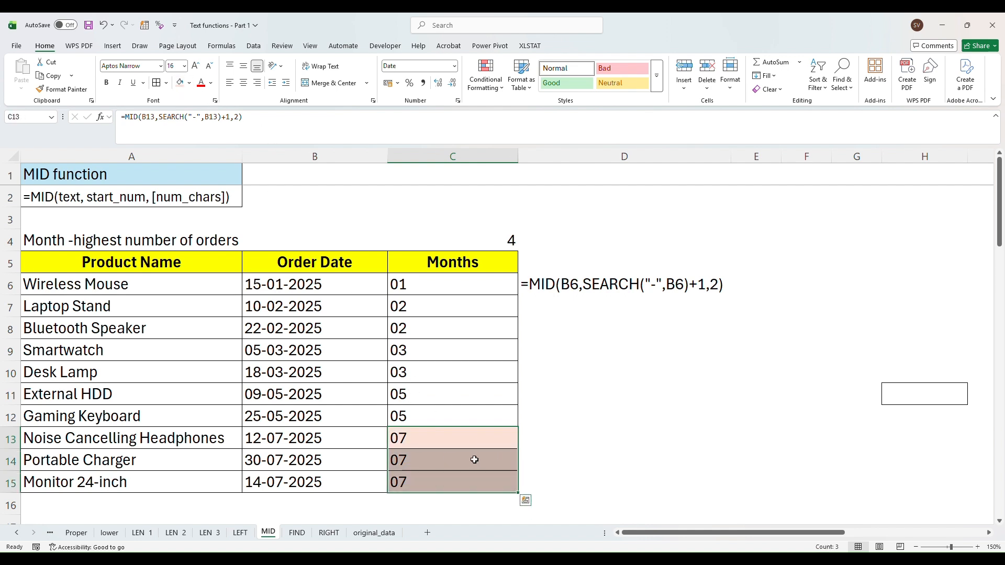